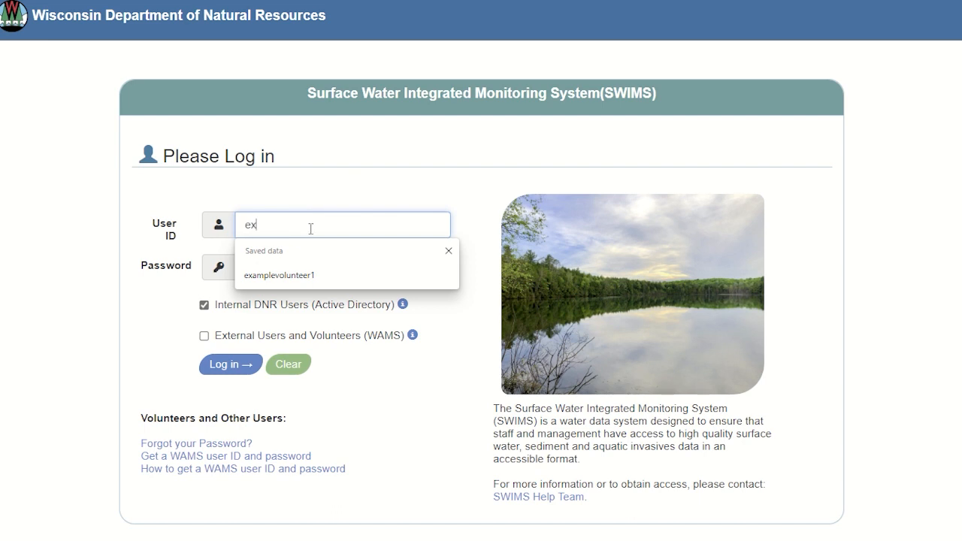
Log in as an external user/volunteer (WAMS) with the saved user ID and the account password
click(311, 275)
click(306, 266)
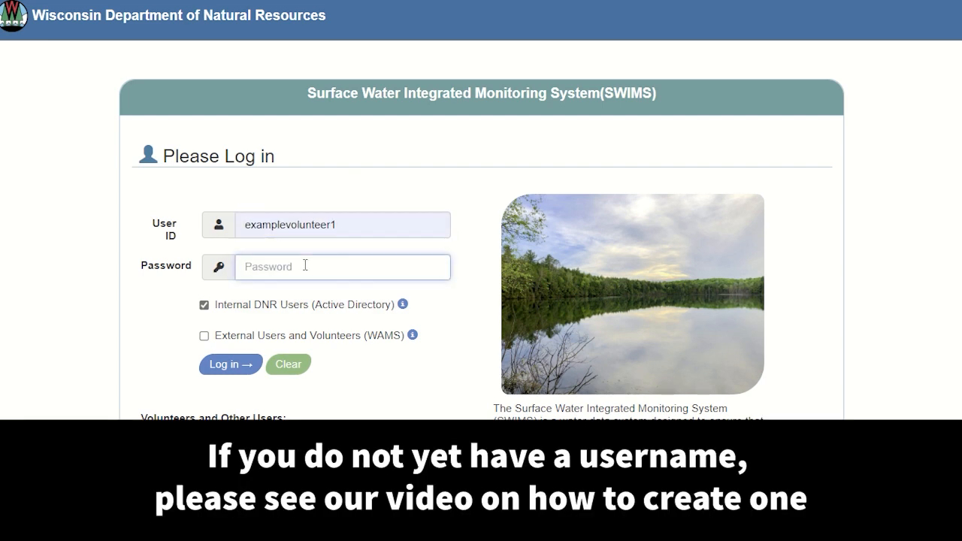
text(•••••••••)
click(296, 343)
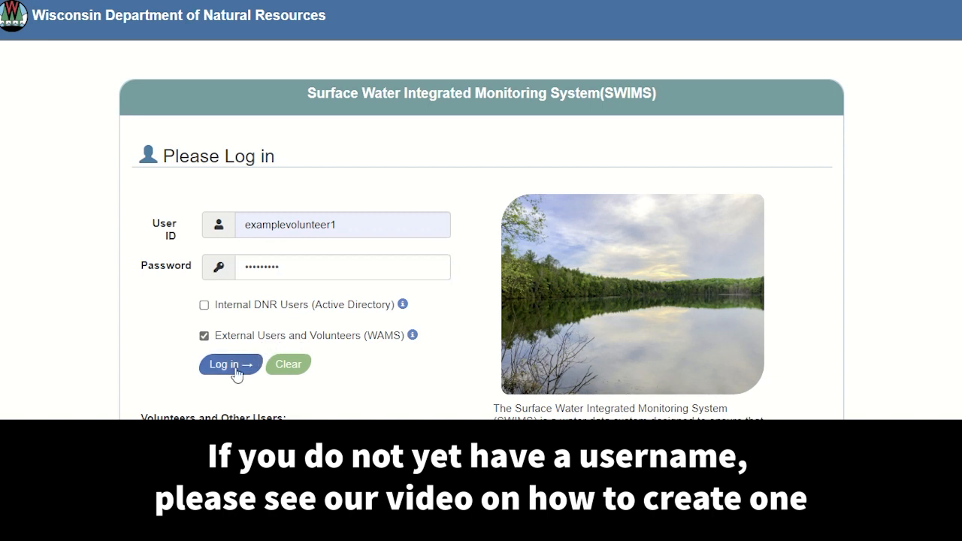
click(235, 369)
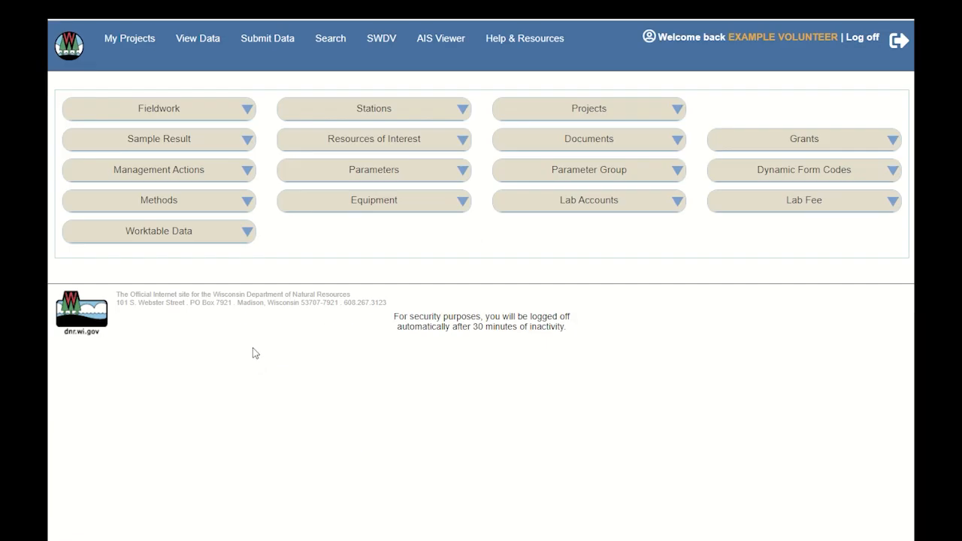
Open the form for submitting new monitoring data
click(190, 109)
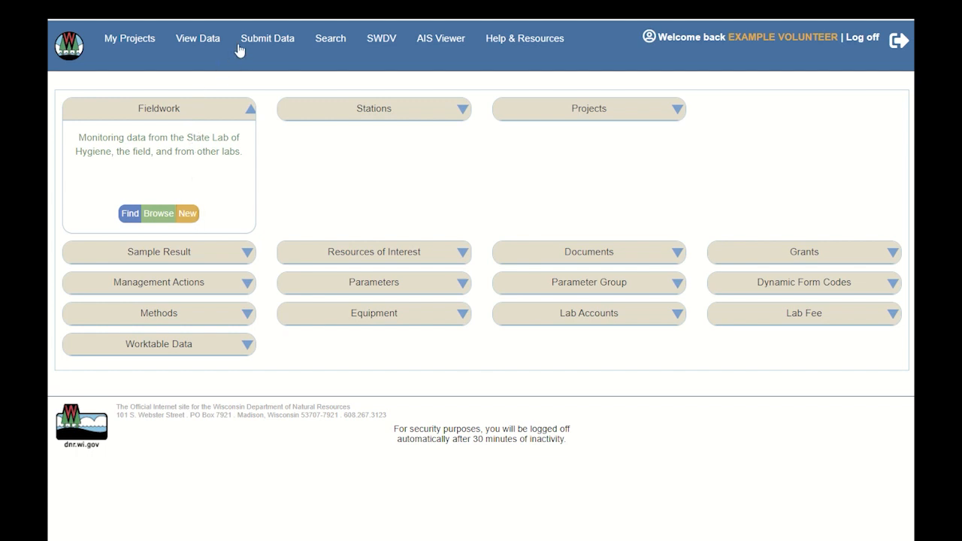
click(285, 45)
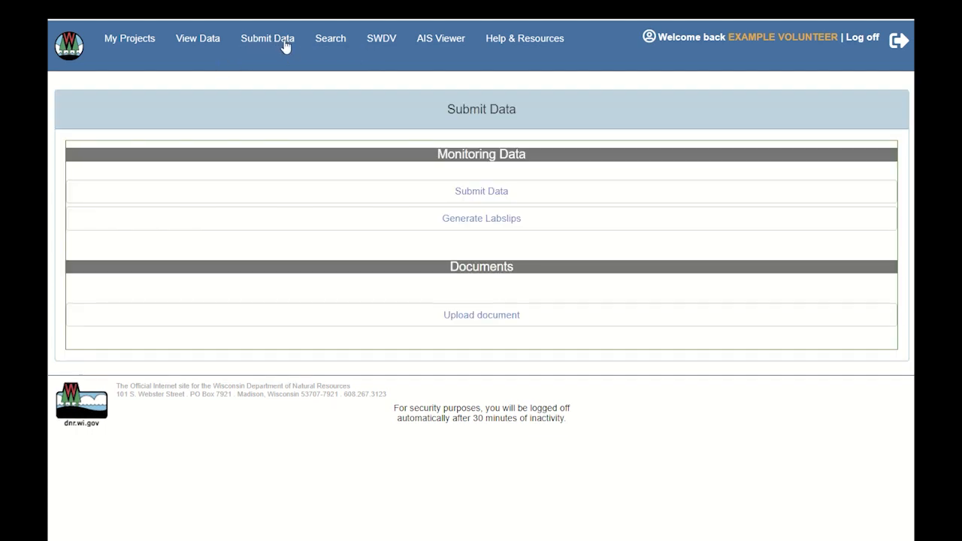
click(495, 192)
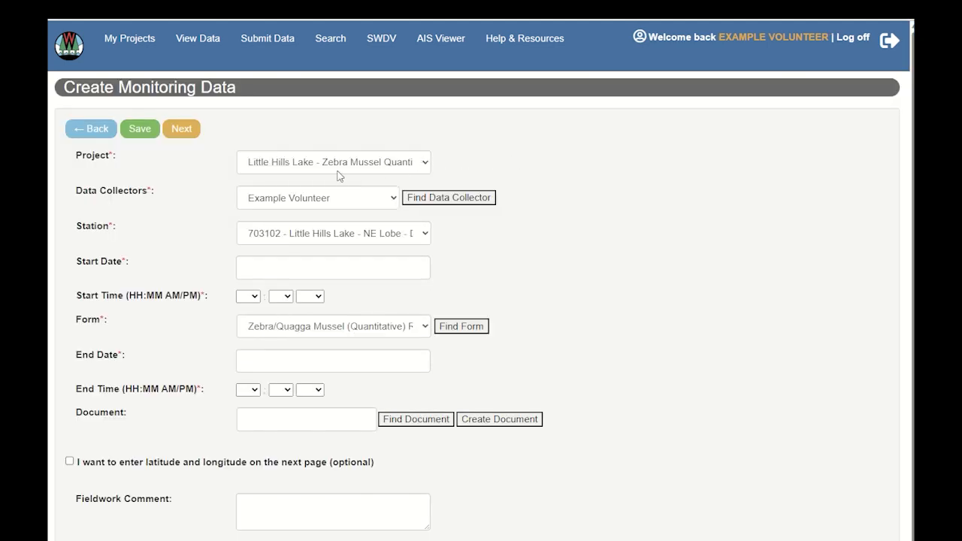
Select the project Citizen Aquatic Invasives Monitoring - Porters Lake and choose the logged-in volunteer as data collector
click(426, 165)
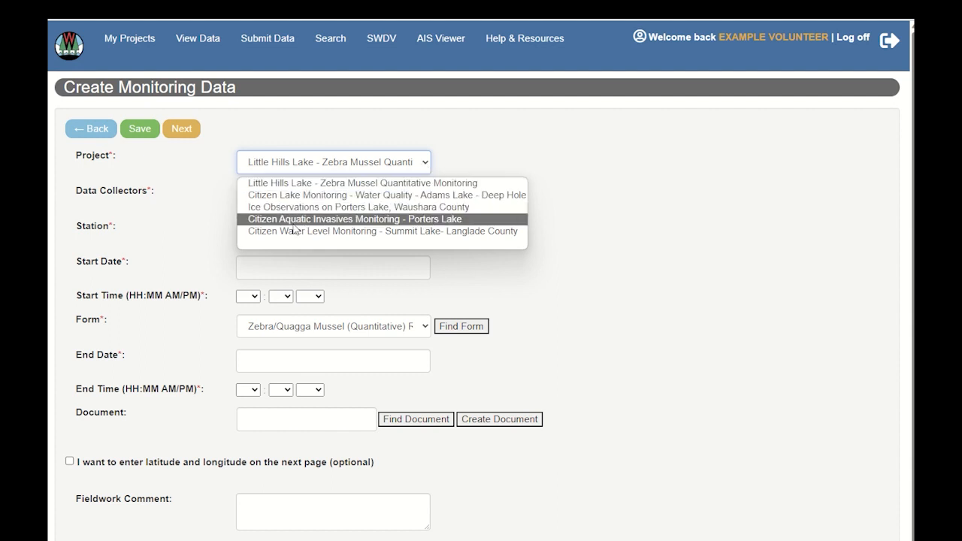
click(429, 219)
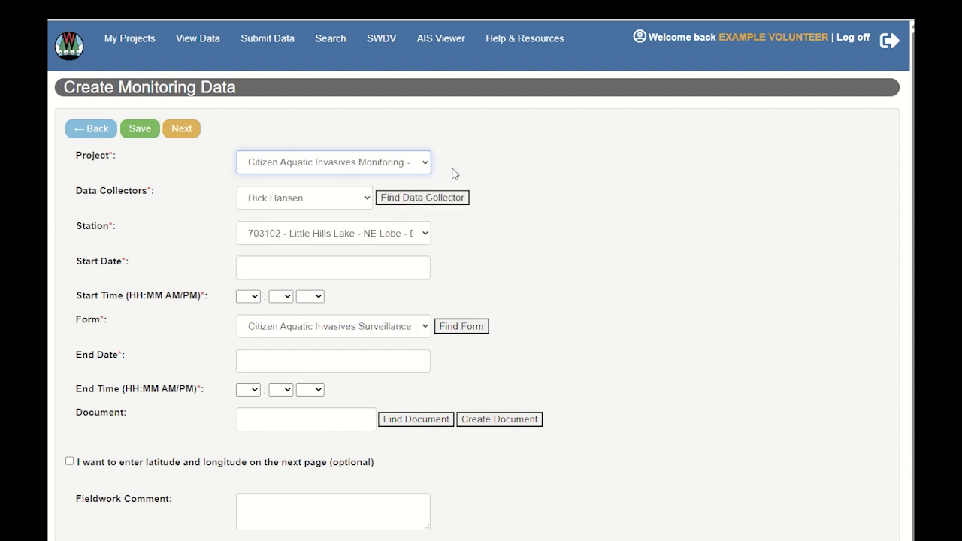
click(368, 200)
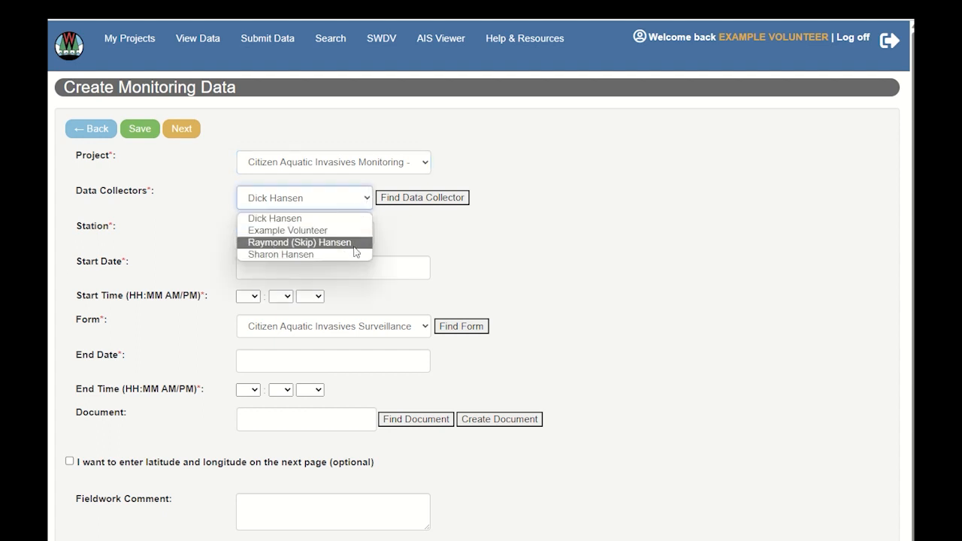
click(353, 231)
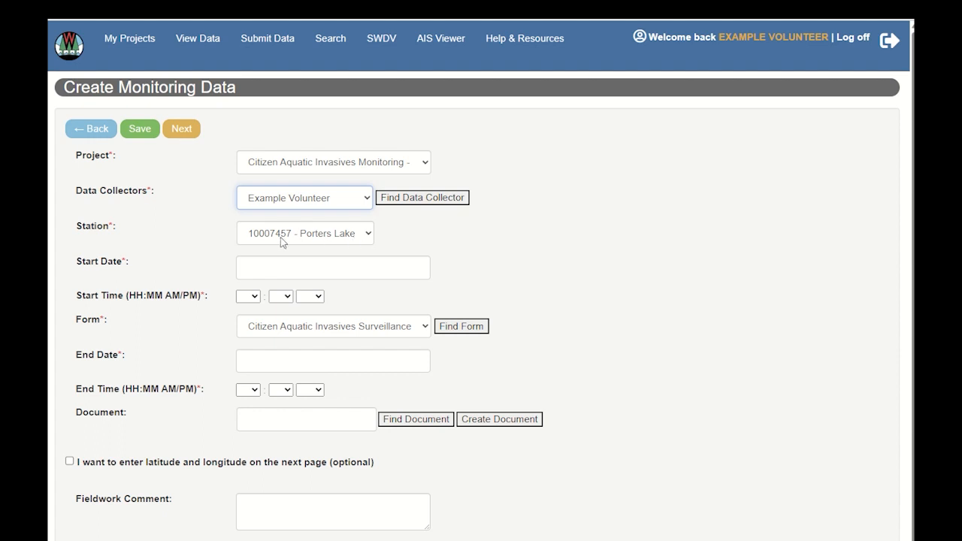
Set the start date to 09/02/2023 and the start time to 10:00 AM
click(328, 270)
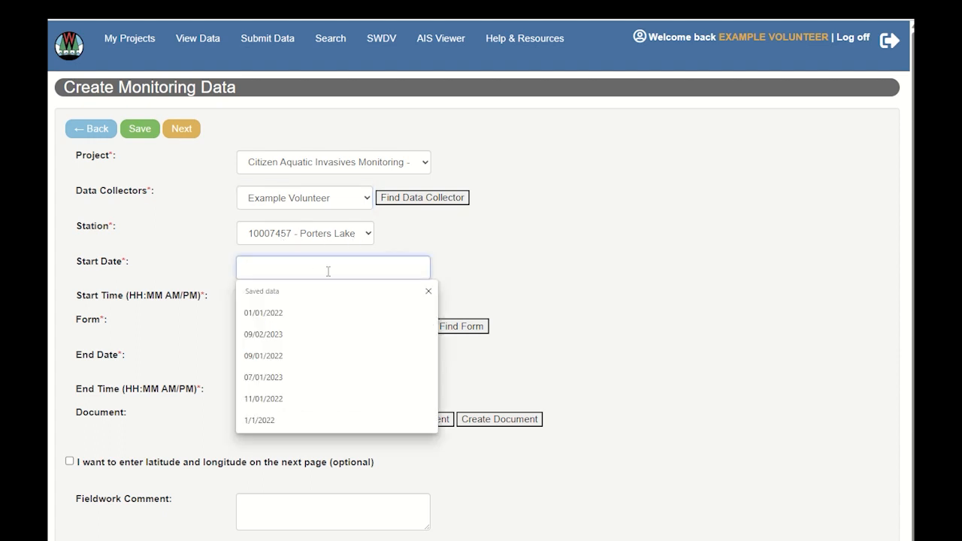
text(0)
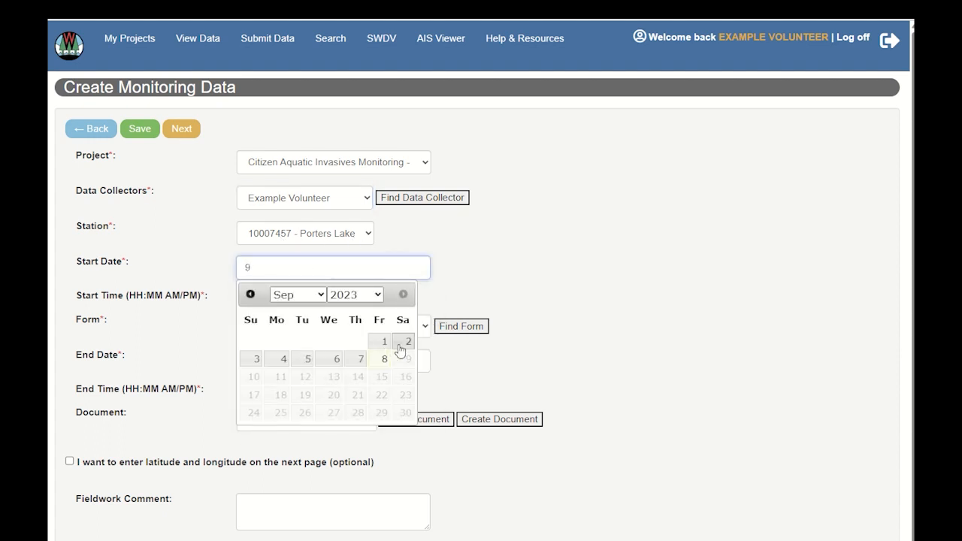
click(406, 343)
click(254, 297)
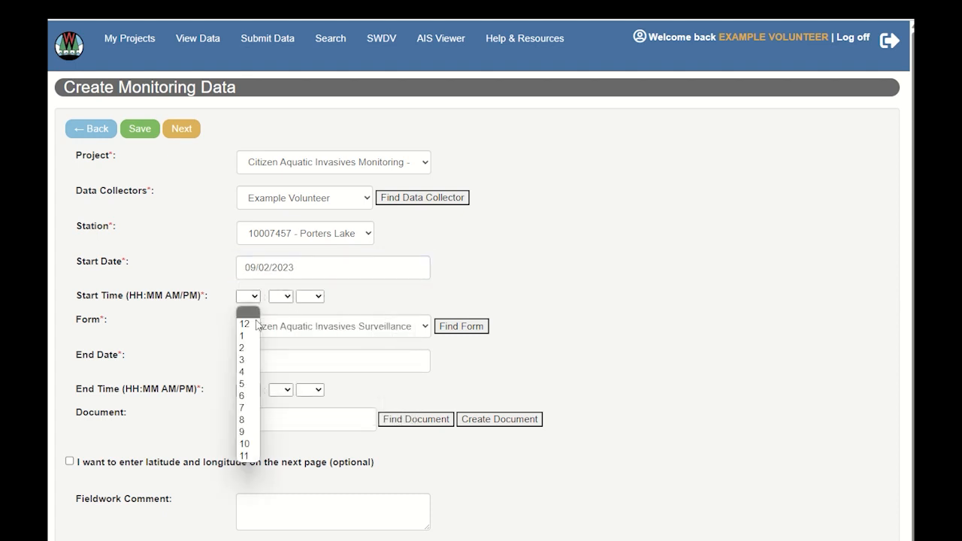
click(248, 443)
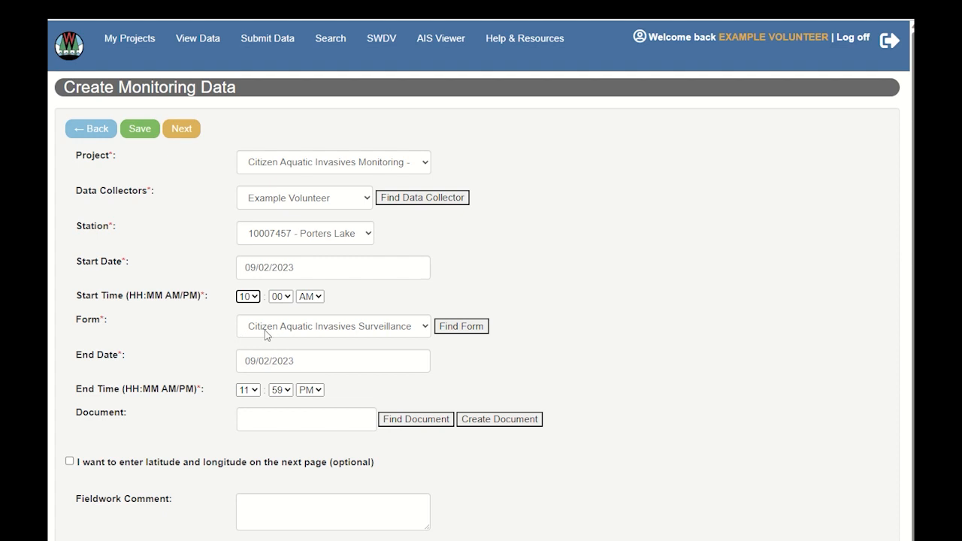
Keep the Citizen Aquatic Invasives Surveillance Monitoring (03/21) form and set the end time to 10:30 AM
click(366, 333)
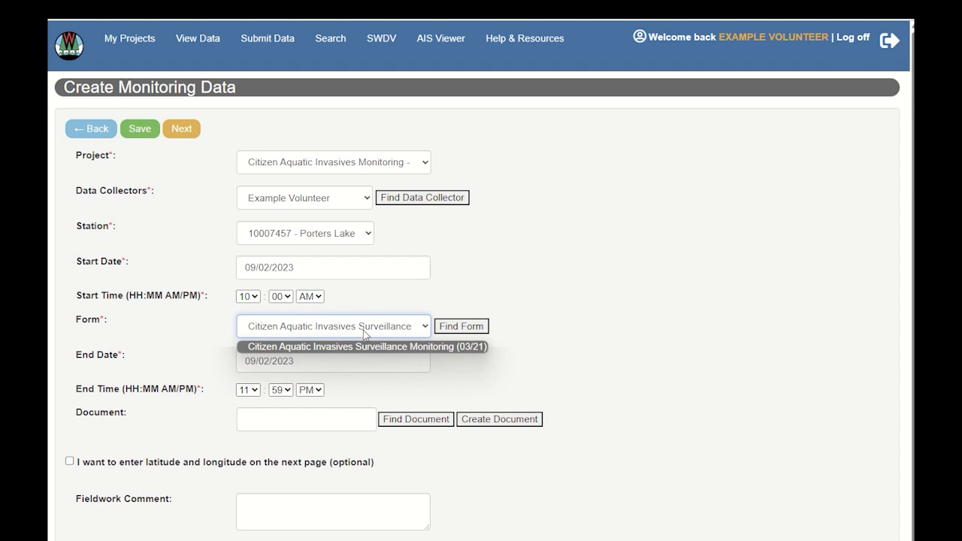
click(349, 361)
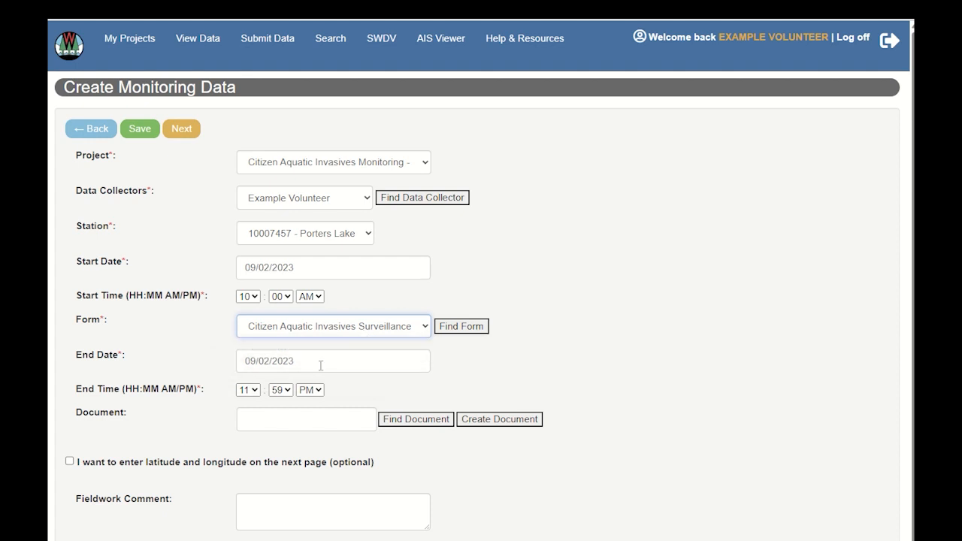
click(472, 368)
click(254, 389)
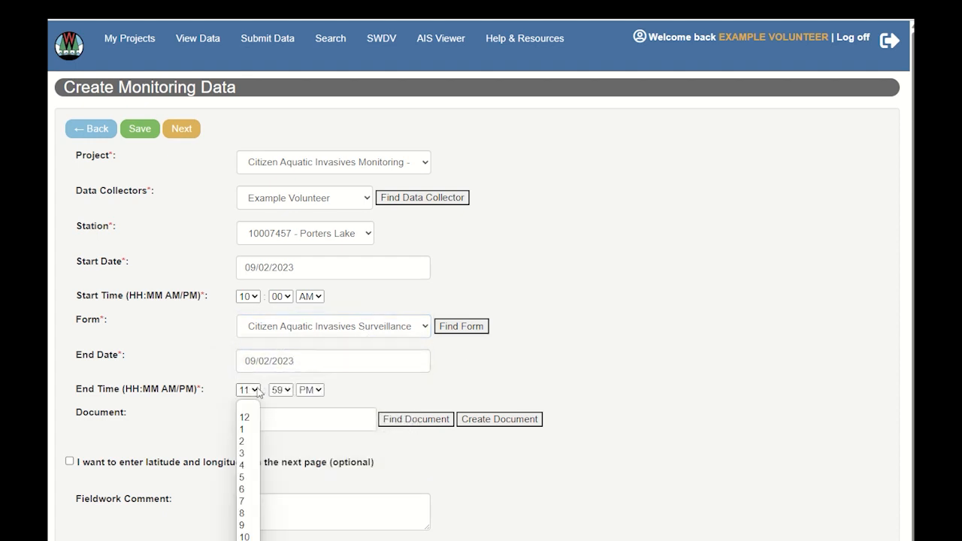
click(245, 537)
click(280, 389)
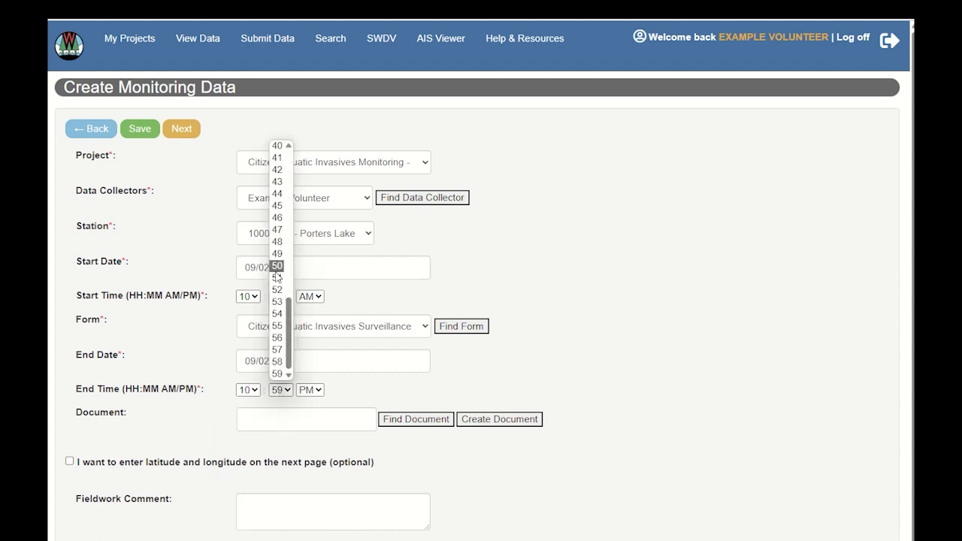
scroll(277, 277, up, 5)
click(277, 269)
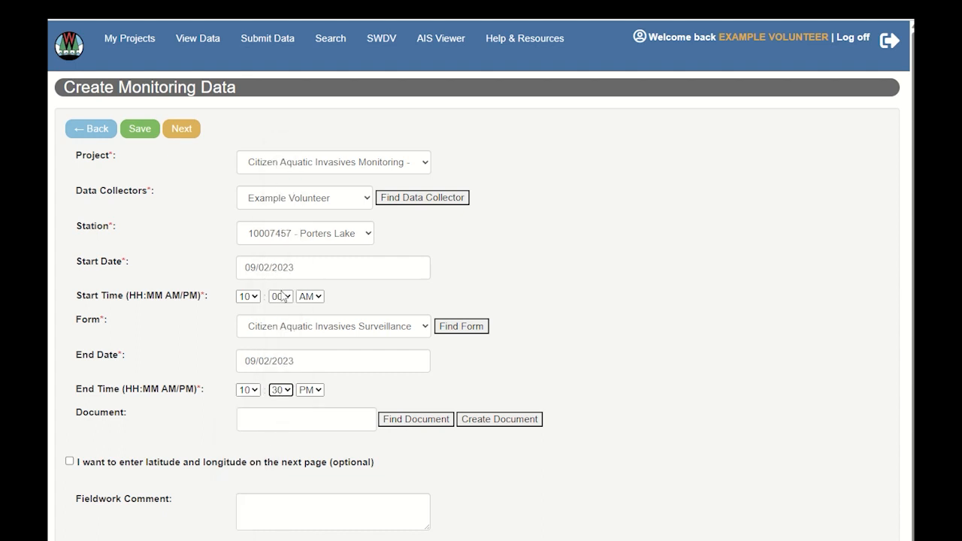
click(315, 390)
click(309, 409)
Leave the document and fieldwork comment empty and continue to the results entry page
click(289, 418)
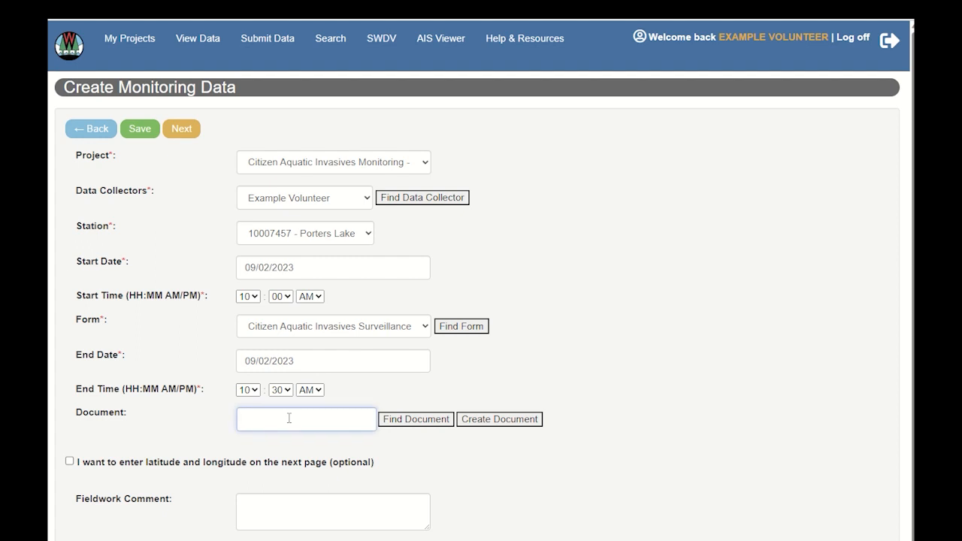
click(275, 504)
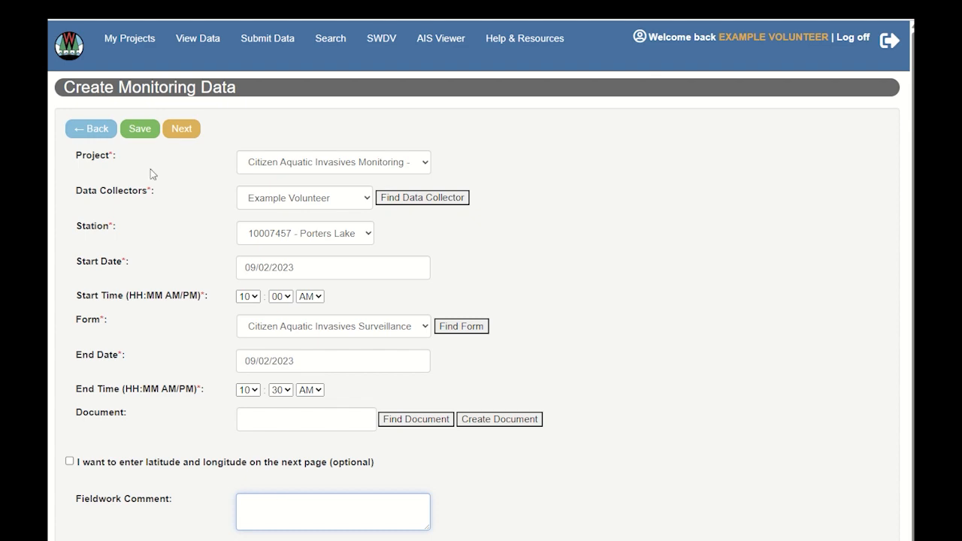
click(195, 130)
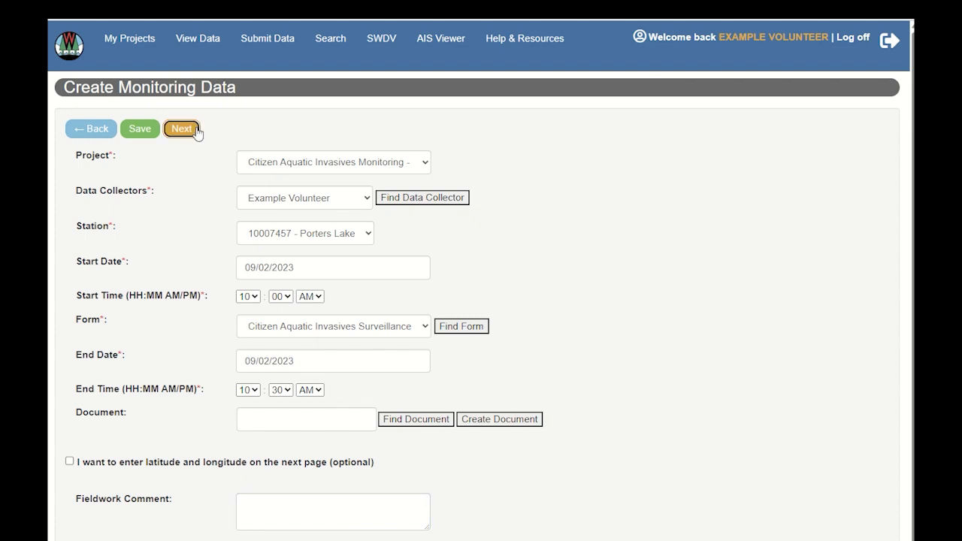
Enter 4.25 as the total volunteer hours spent, with HOURS as the unit
scroll(423, 289, down, 2)
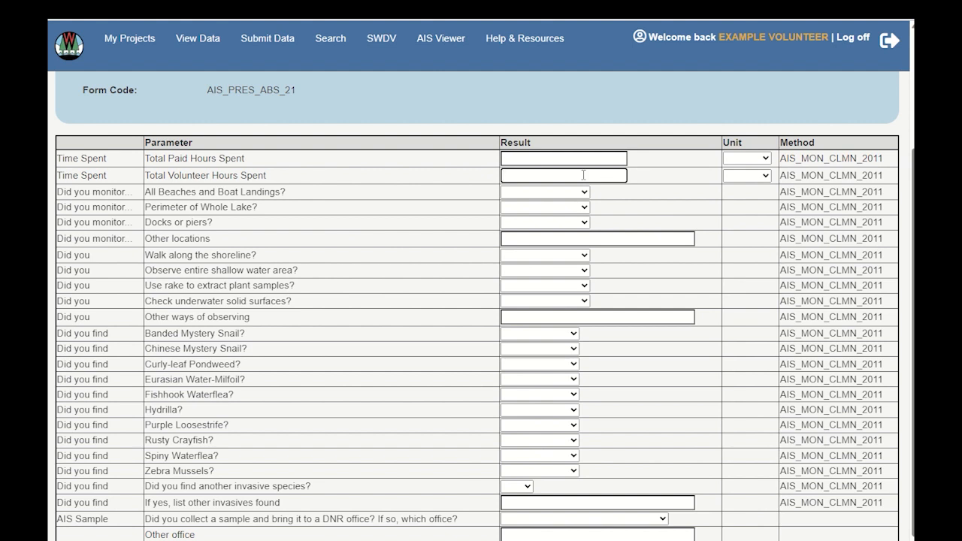
text(4.25)
click(747, 175)
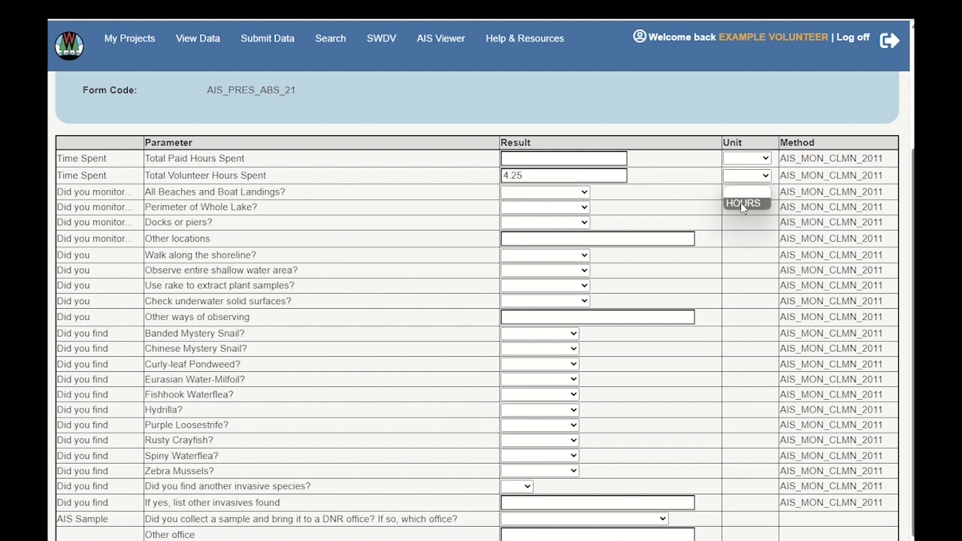
click(741, 203)
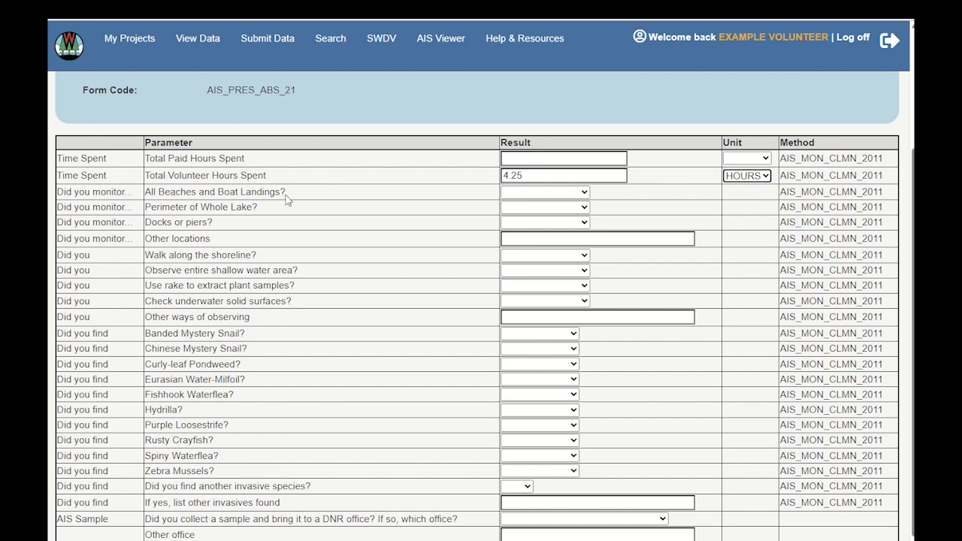
Record monitoring as Frequently/Yes for beaches and boat landings, Frequently/Yes for the lake perimeter, and Some of the Time for docks or piers
click(576, 194)
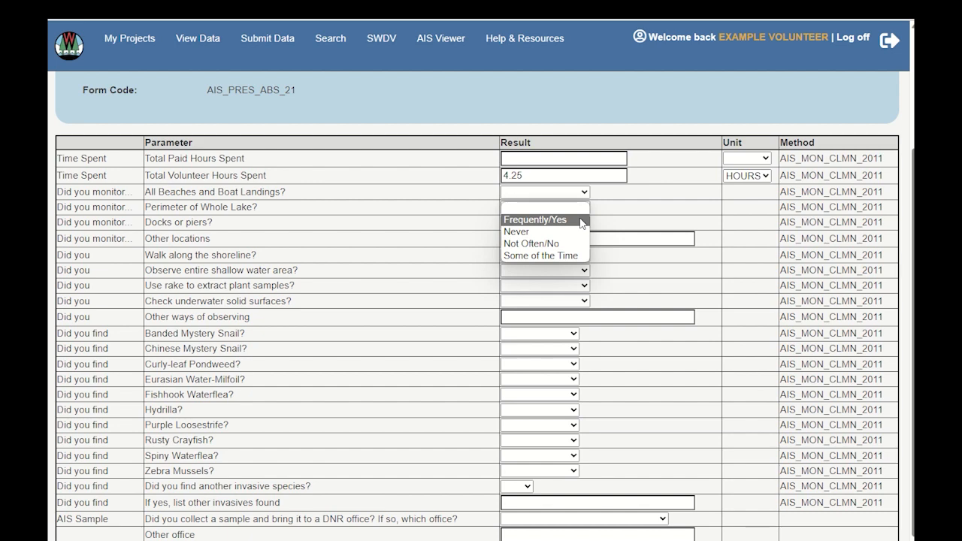
click(538, 219)
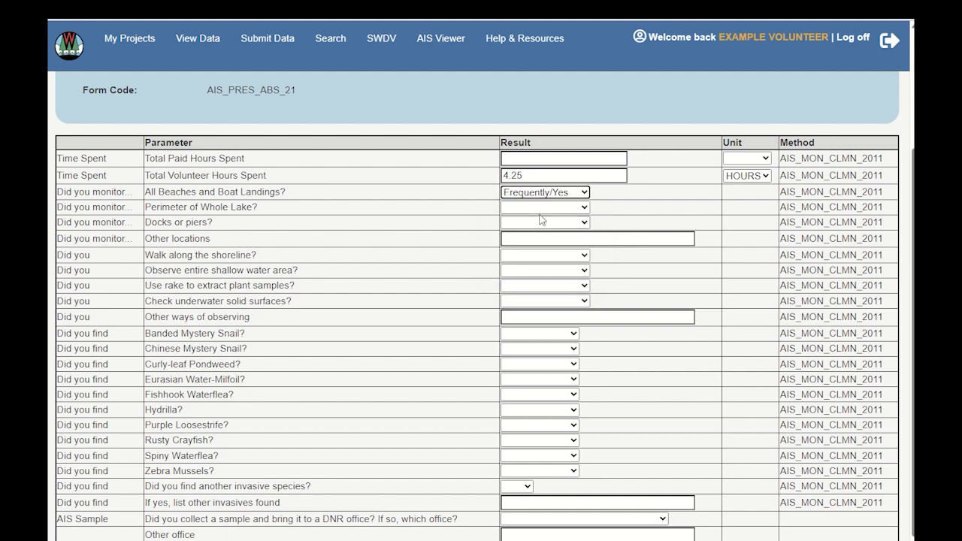
click(586, 211)
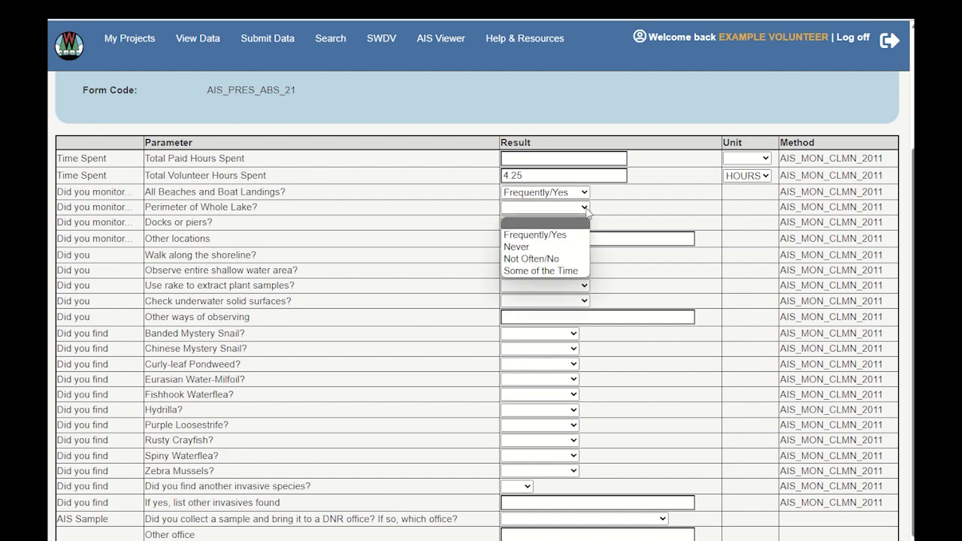
click(583, 235)
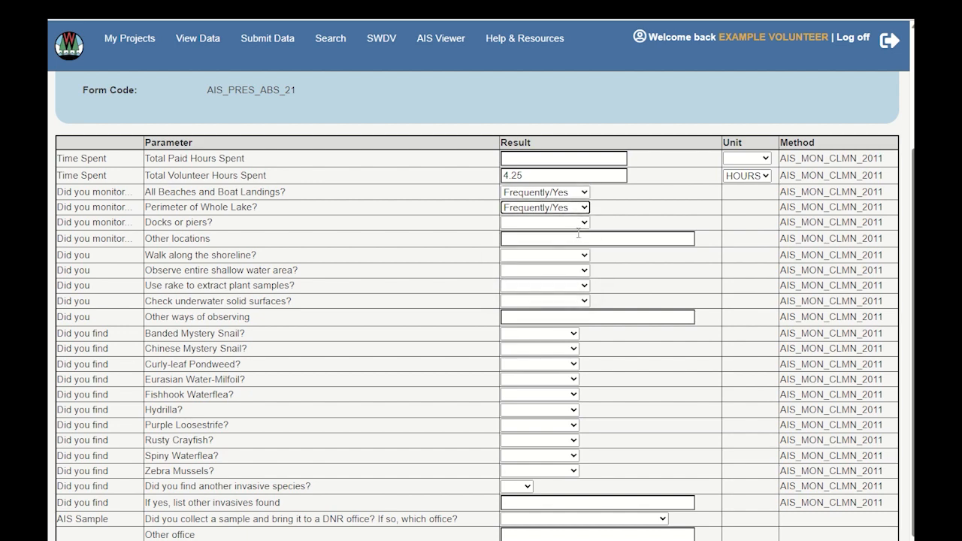
click(587, 223)
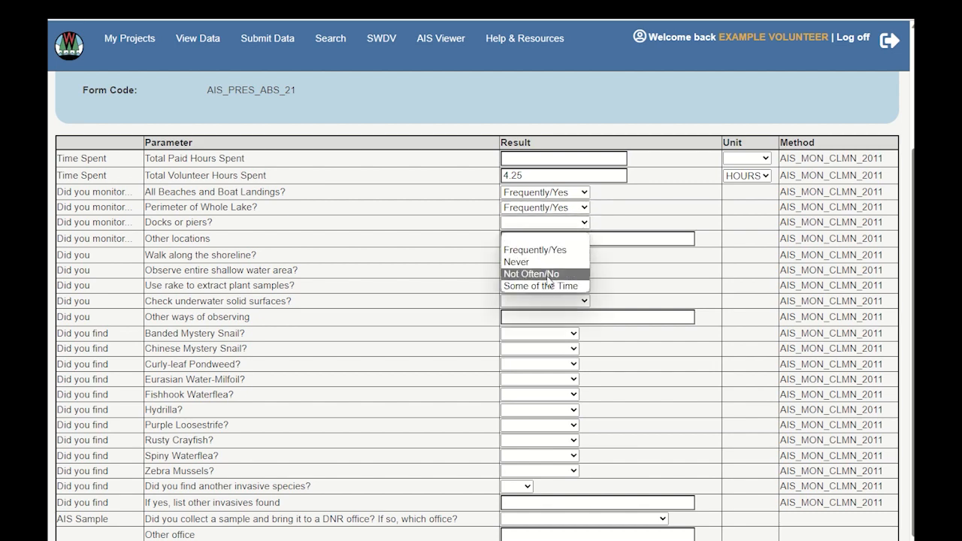
click(545, 289)
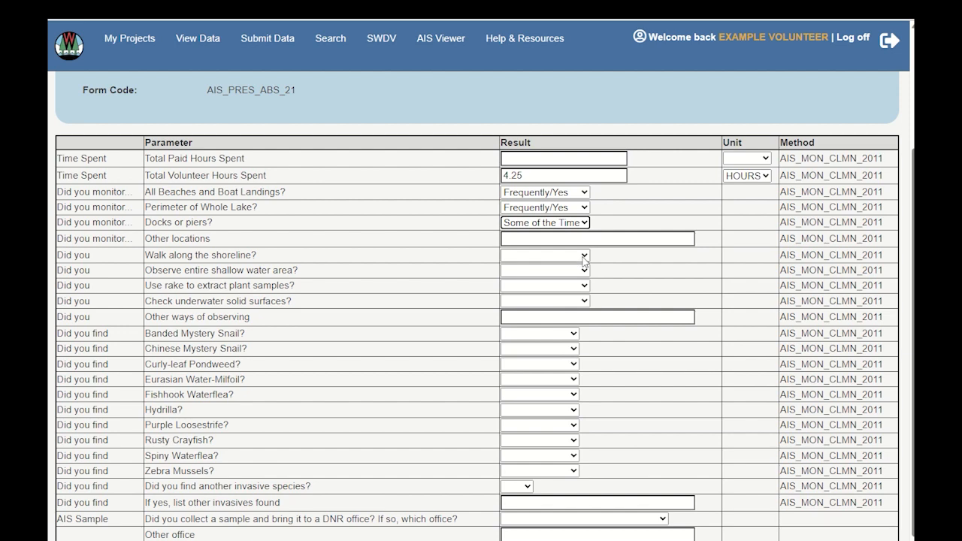
Record shoreline walking and shallow water observation as Not Often/No, and rake sampling and underwater solid surface checks as Frequently/Yes
click(583, 257)
click(554, 307)
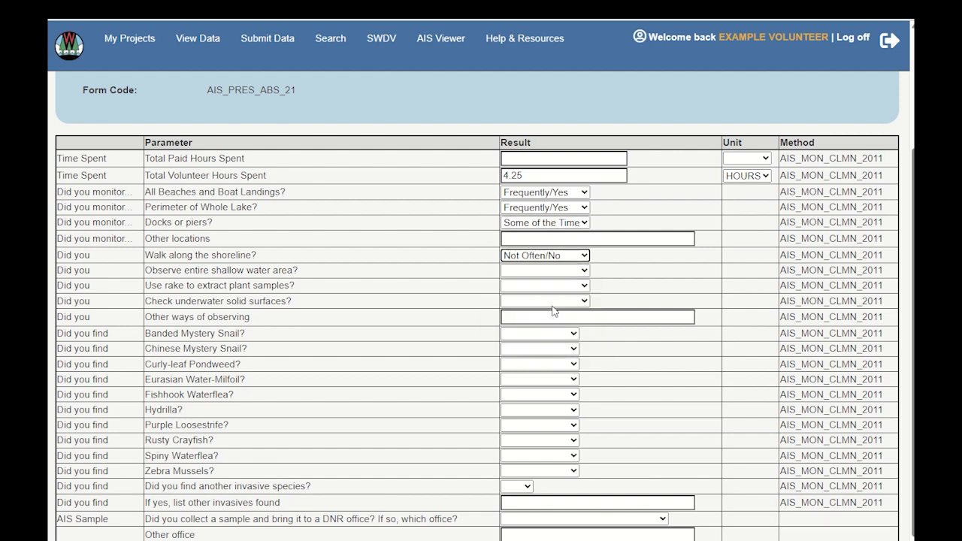
click(587, 271)
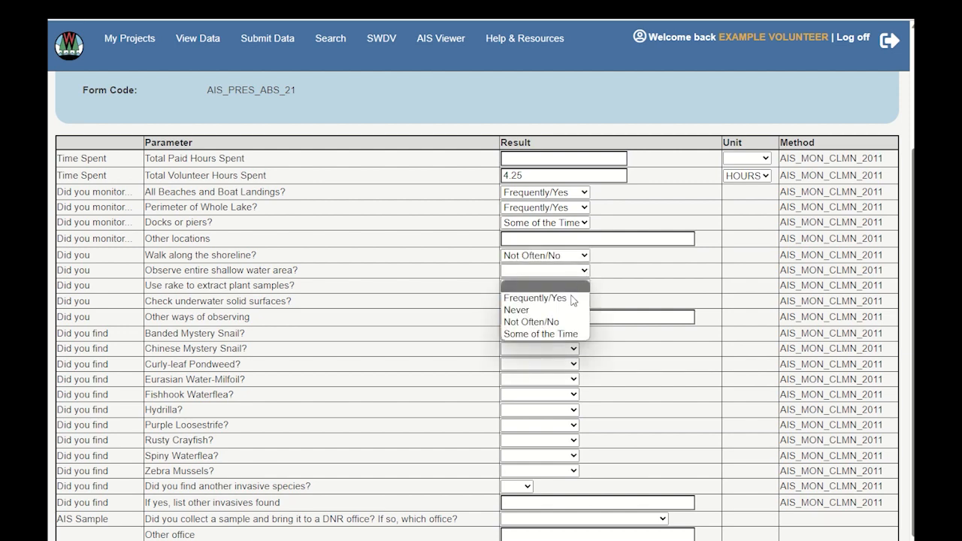
click(554, 320)
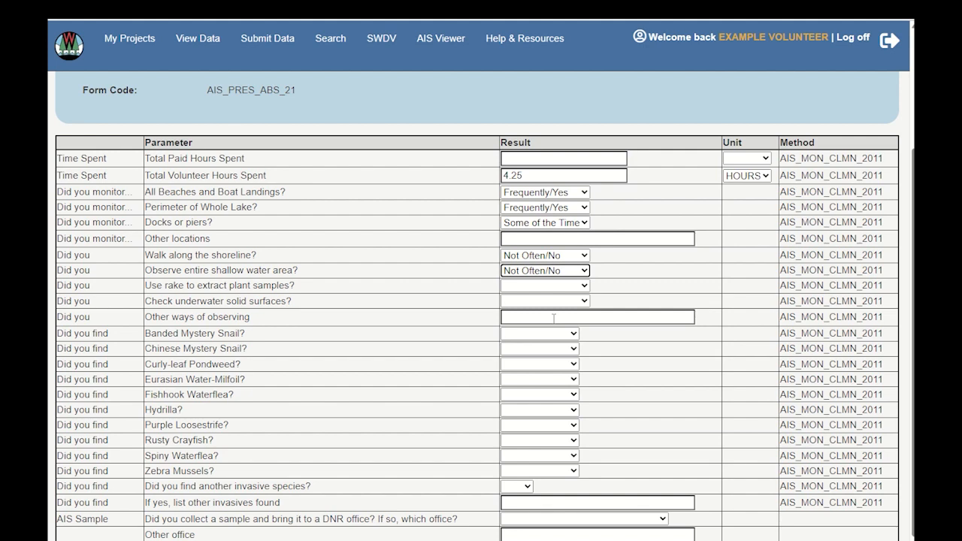
click(585, 287)
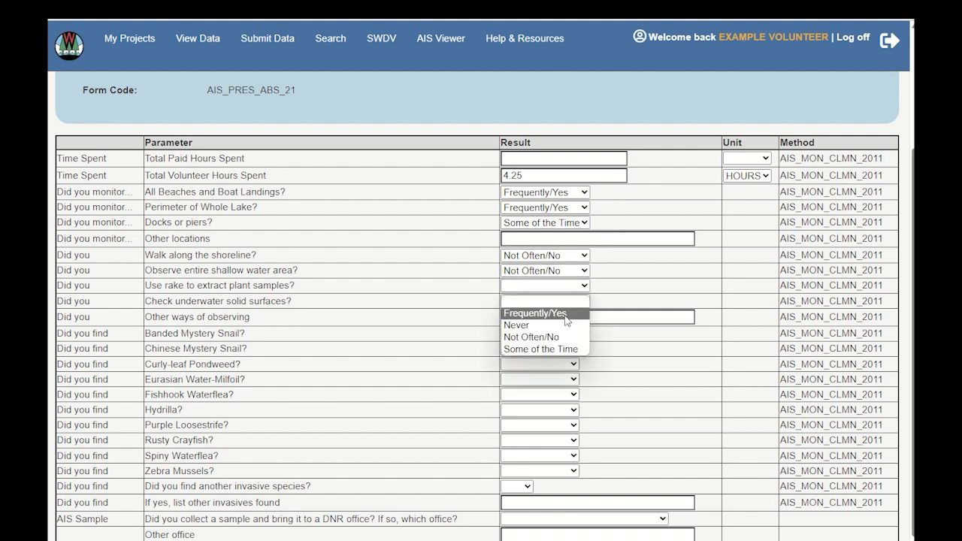
click(570, 313)
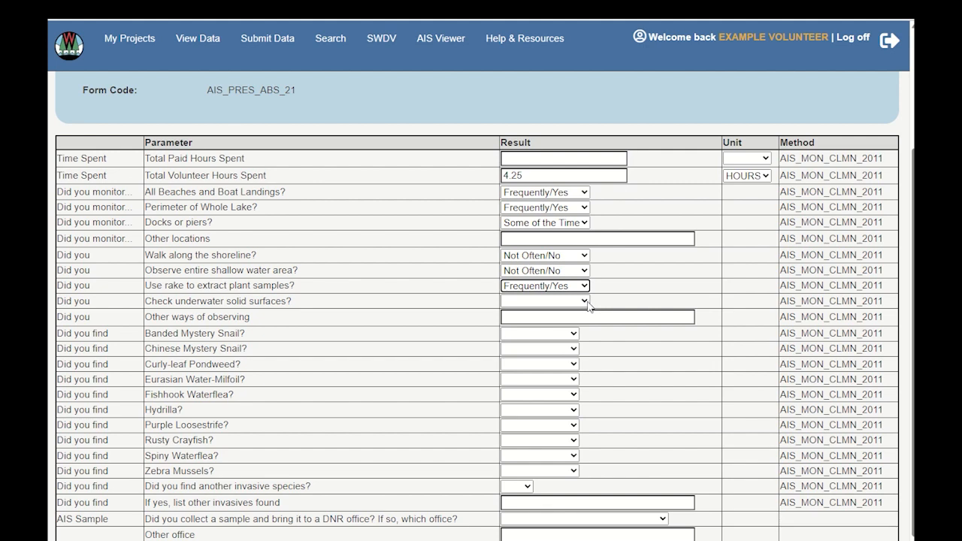
click(585, 301)
click(568, 326)
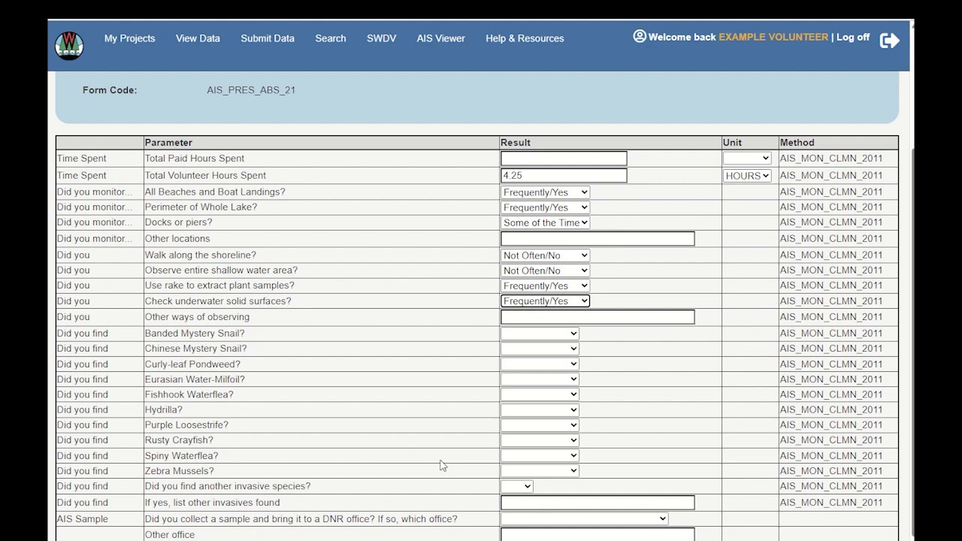
Answer No for Eurasian Water-Milfoil and Didn't Look For for Banded Mystery Snail, Chinese Mystery Snail and Curly-leaf Pondweed
click(572, 379)
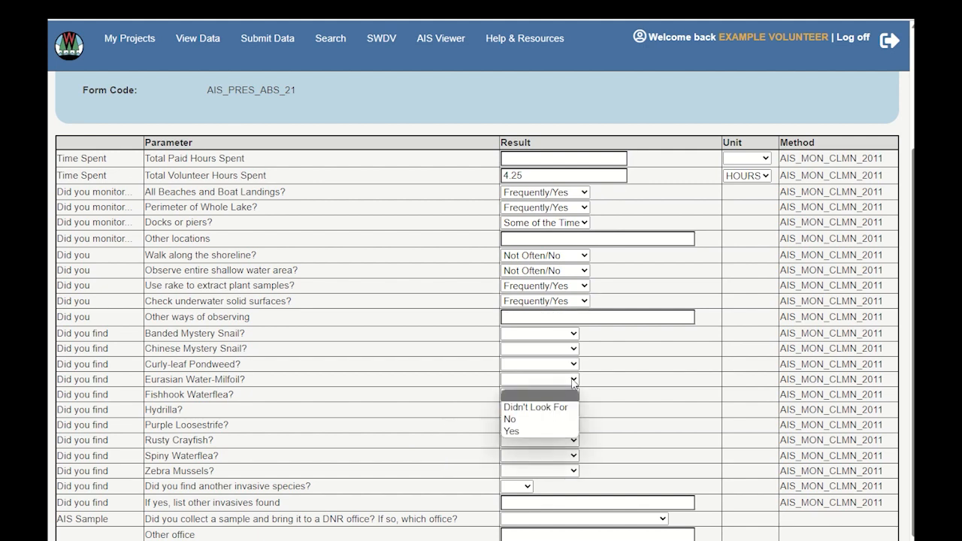
click(546, 427)
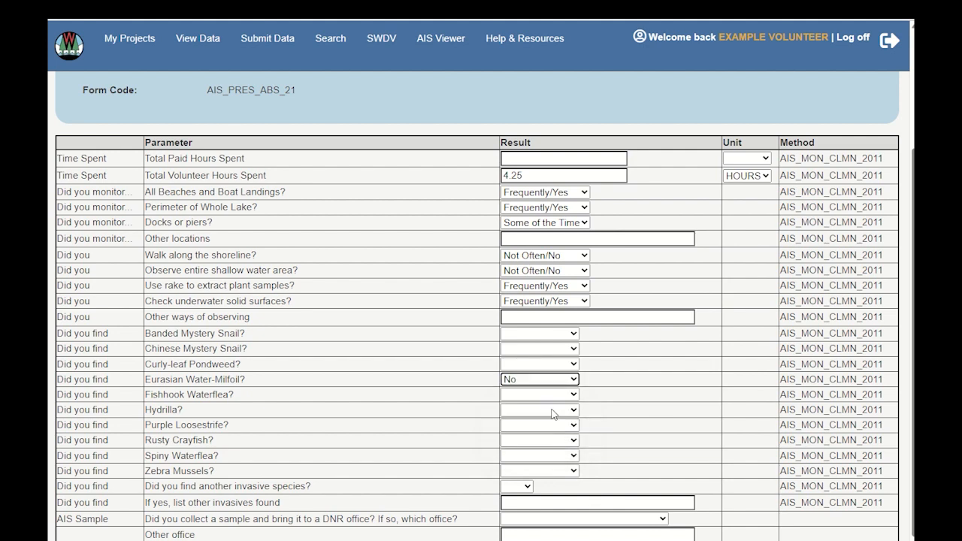
click(573, 334)
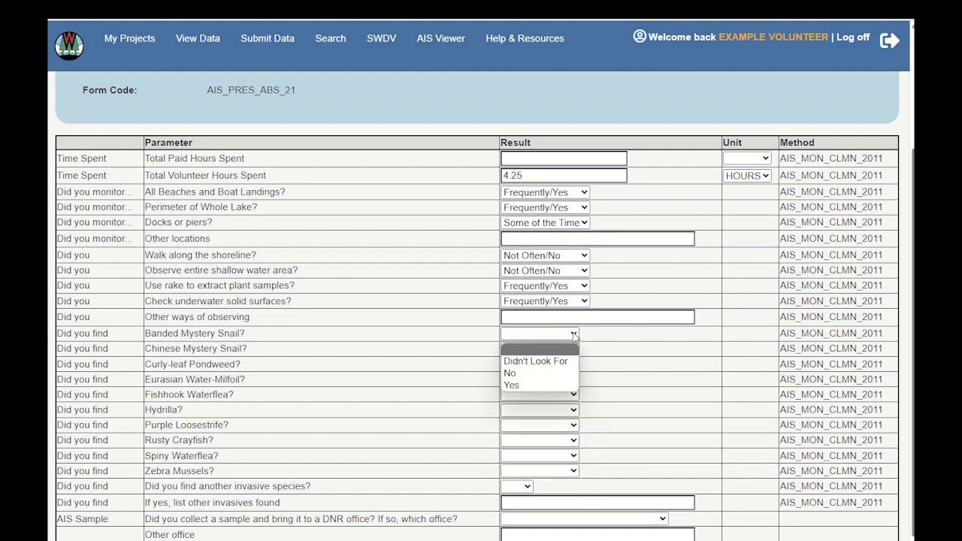
click(565, 361)
click(575, 350)
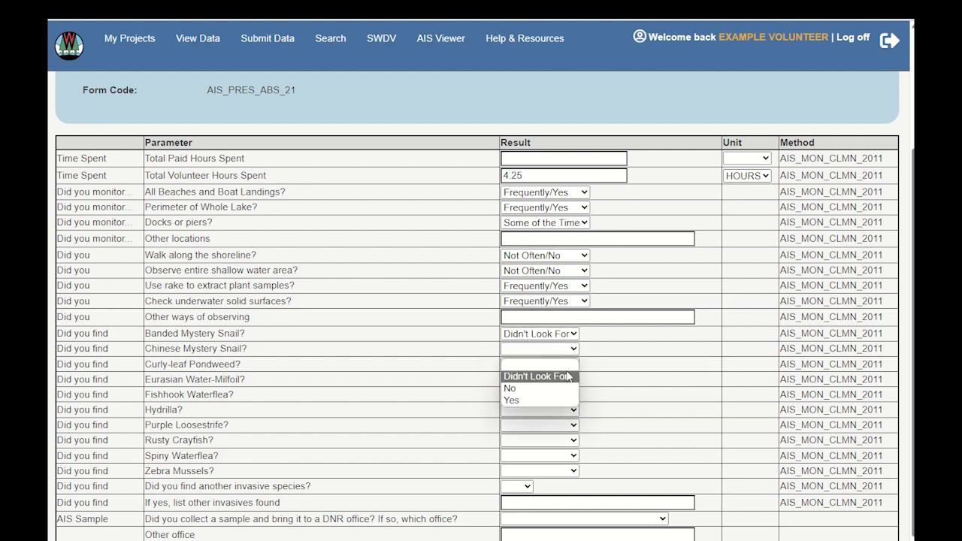
click(569, 375)
click(574, 365)
click(565, 392)
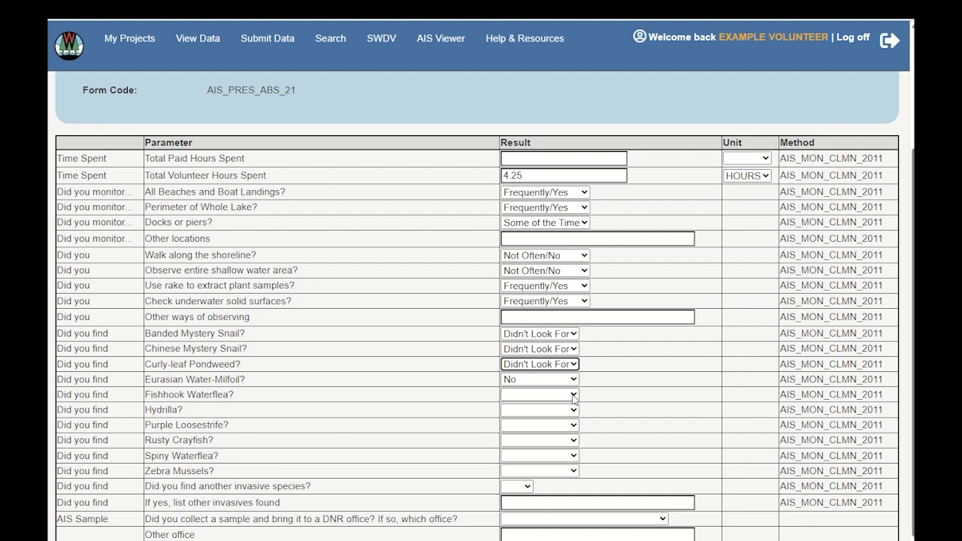
Answer Didn't Look For for Fishhook Waterflea, Hydrilla, Purple Loosestrife, Rusty Crayfish, Spiny Waterflea and Zebra Mussels
click(573, 396)
click(575, 418)
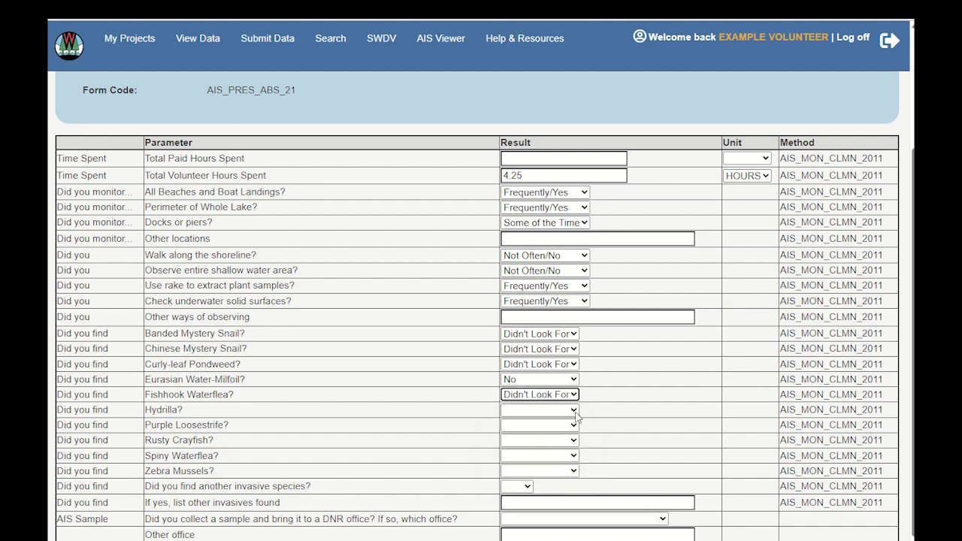
click(576, 410)
click(570, 436)
click(573, 426)
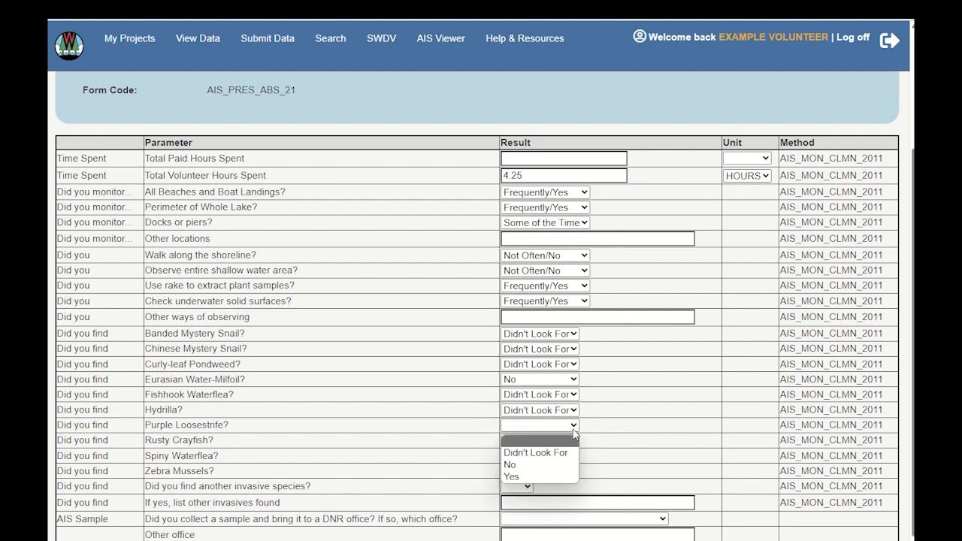
click(571, 453)
click(573, 440)
click(571, 467)
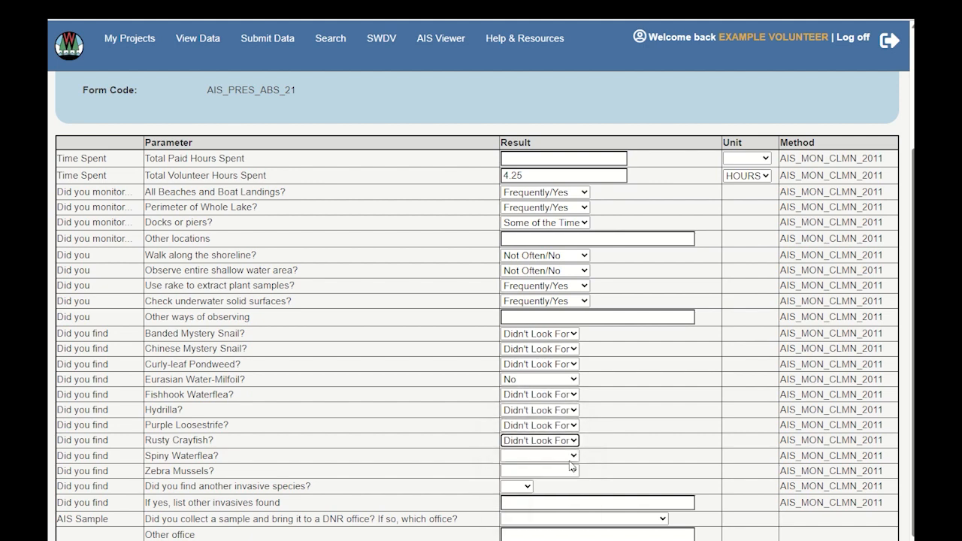
click(570, 460)
click(568, 485)
click(565, 470)
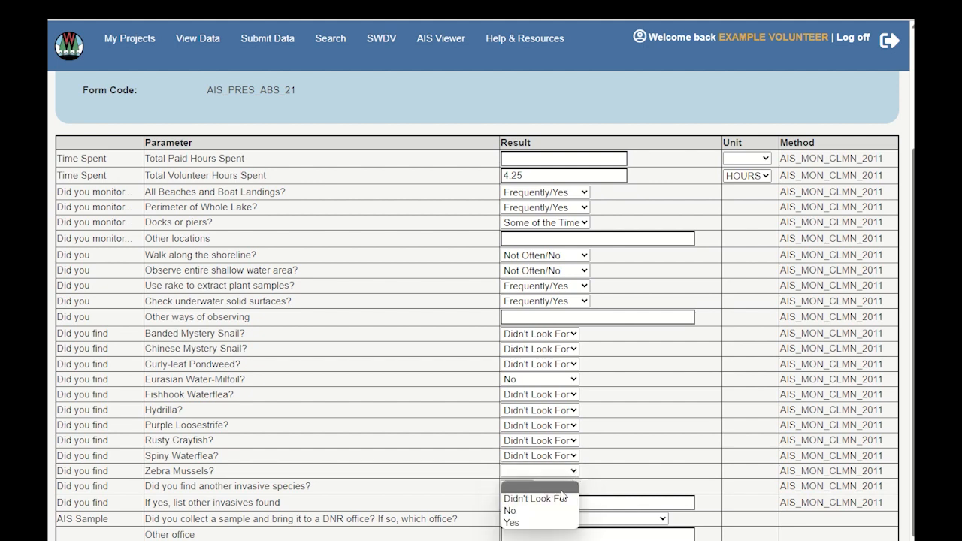
click(562, 498)
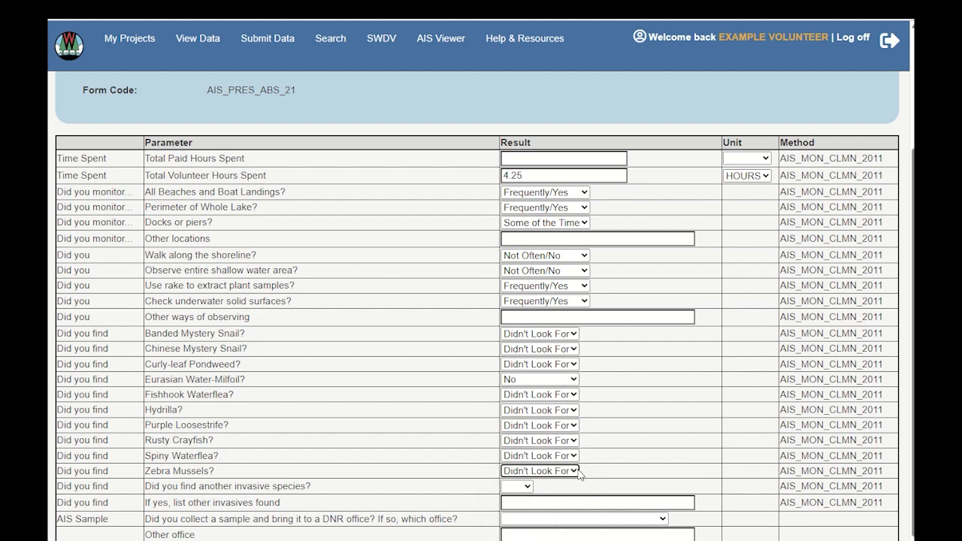
Change the answer for finding Eurasian Water-Milfoil to Yes
click(570, 392)
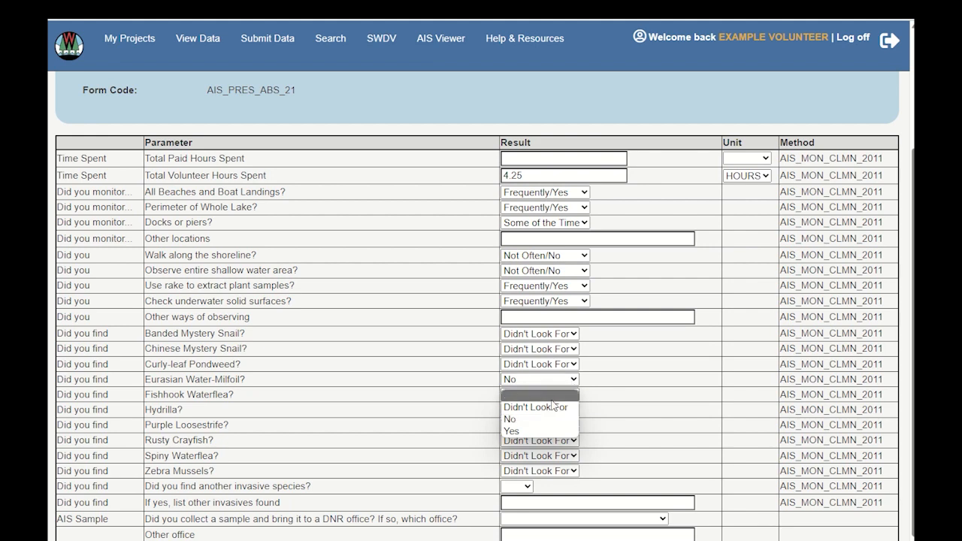
click(512, 431)
Set the AIS sample answer to Did not take sample to a DNR office, and enter Polk County Land Conservation Dept as the other office
scroll(632, 426, down, 1)
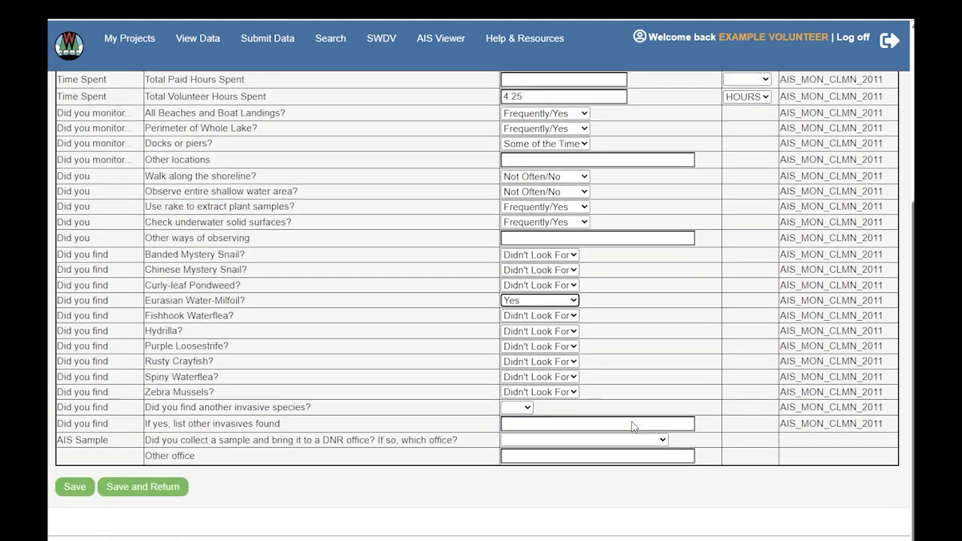
click(539, 443)
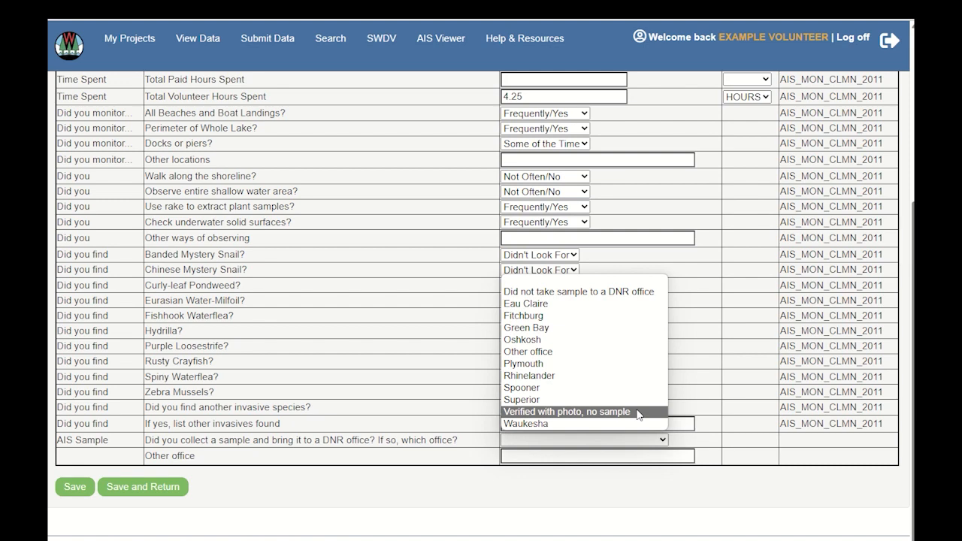
click(649, 293)
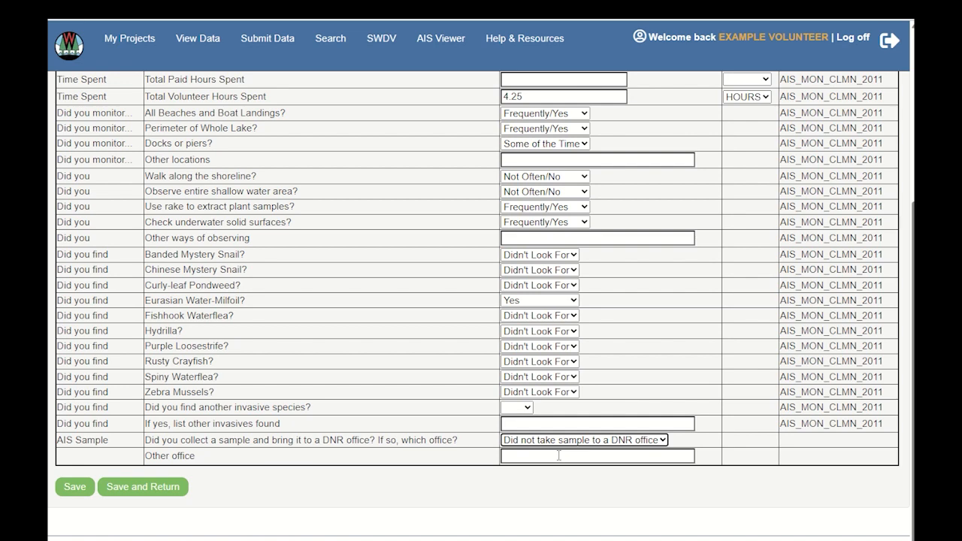
click(559, 455)
text(Polk )
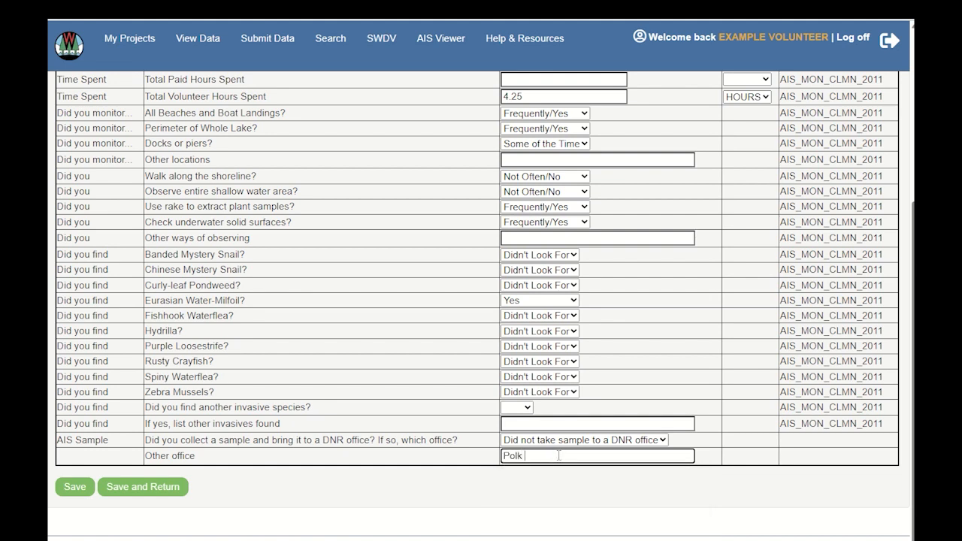
text(County Land Conservatio)
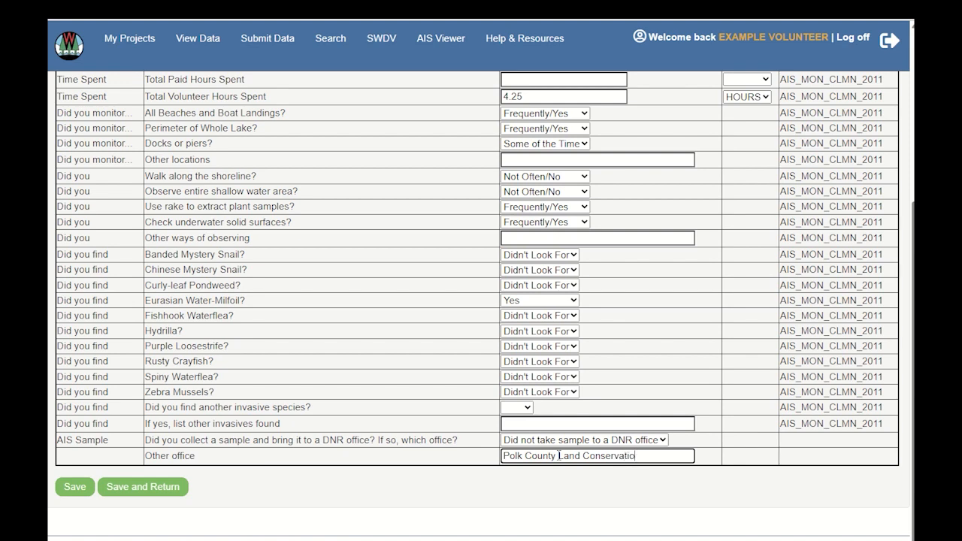
text(n Dept)
Save the results and return with the question about another invasive species left blank, and log off
click(529, 408)
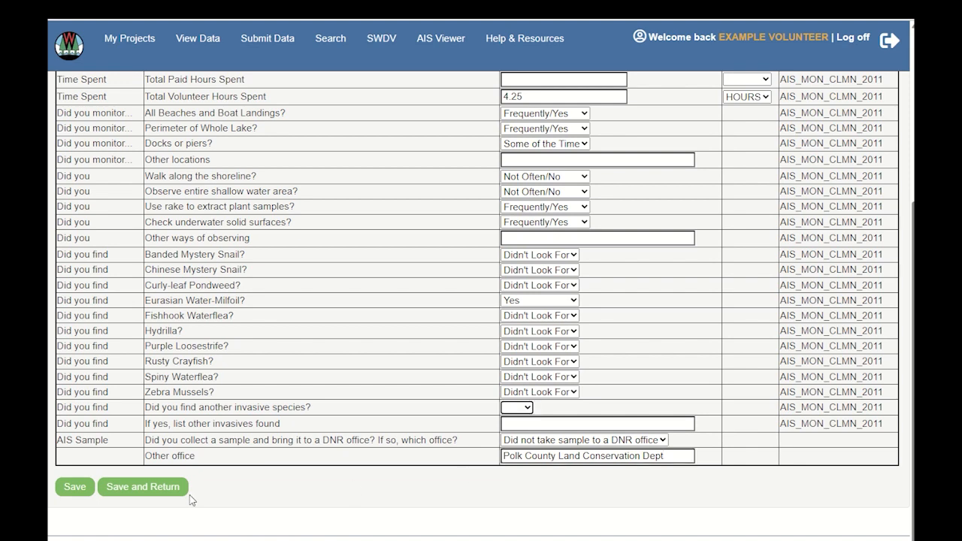
click(143, 489)
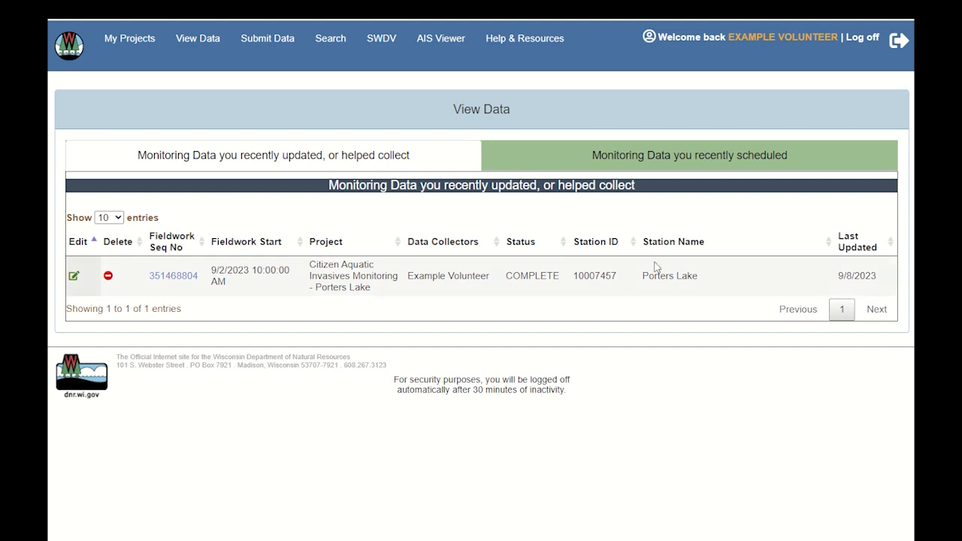
click(900, 42)
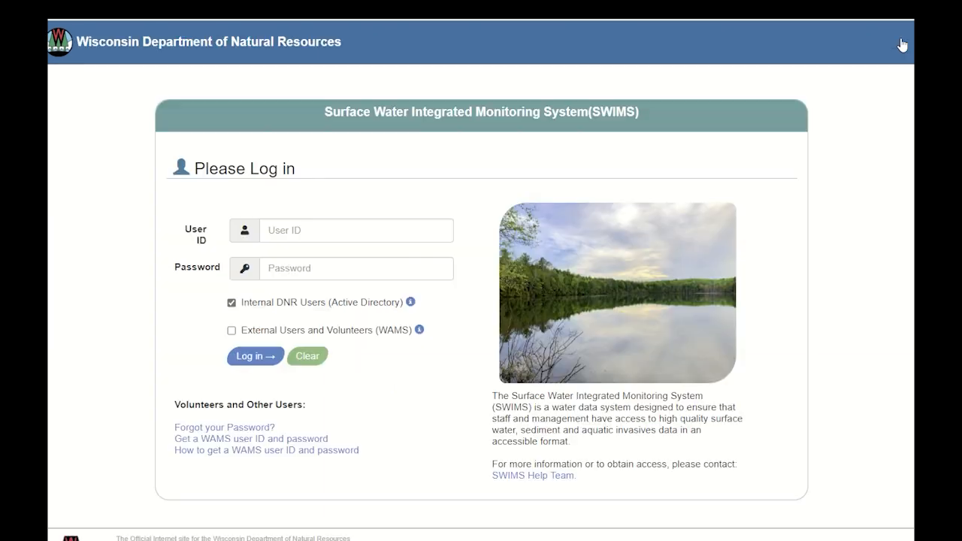